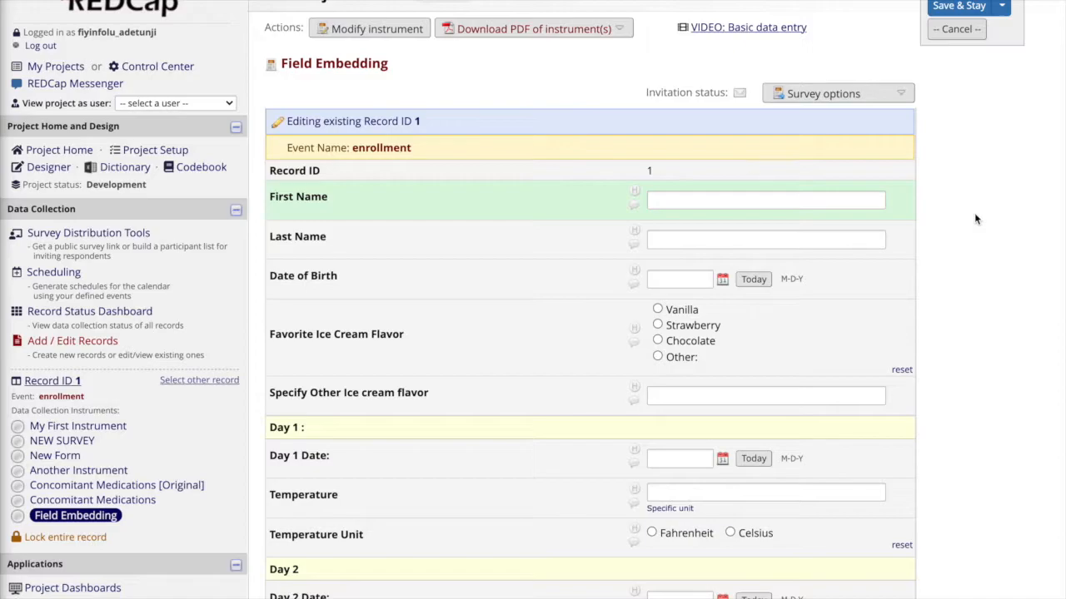
scroll(976, 219, "down", 2)
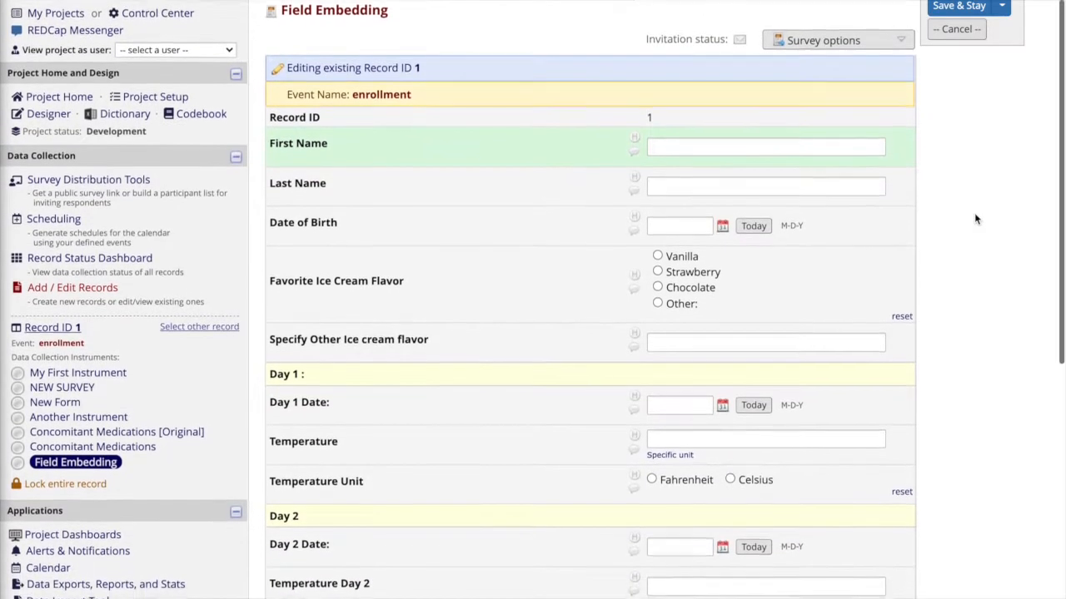
scroll(976, 219, "down", 1)
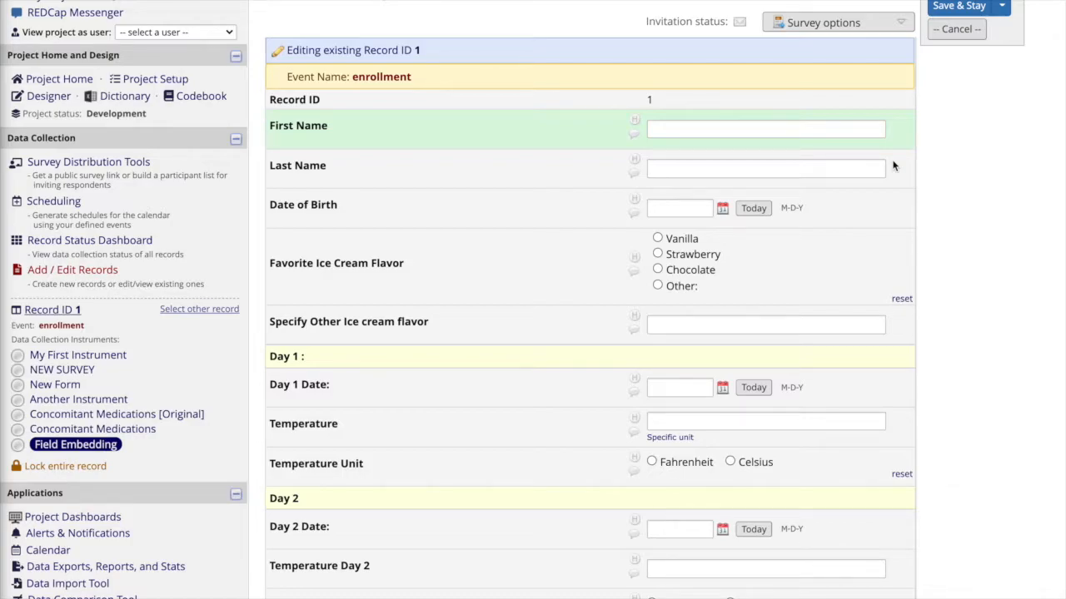
scroll(893, 166, "up", 1)
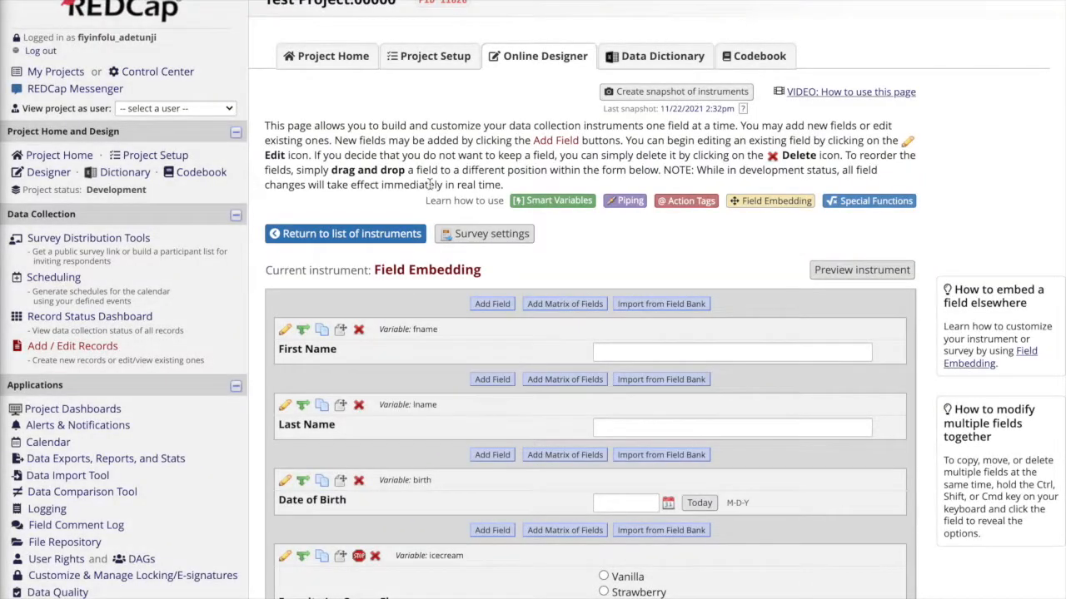
Add a Descriptive Text field above First Name in the Field Embedding instrument, with the variable name embed.
scroll(430, 184, "down", 2)
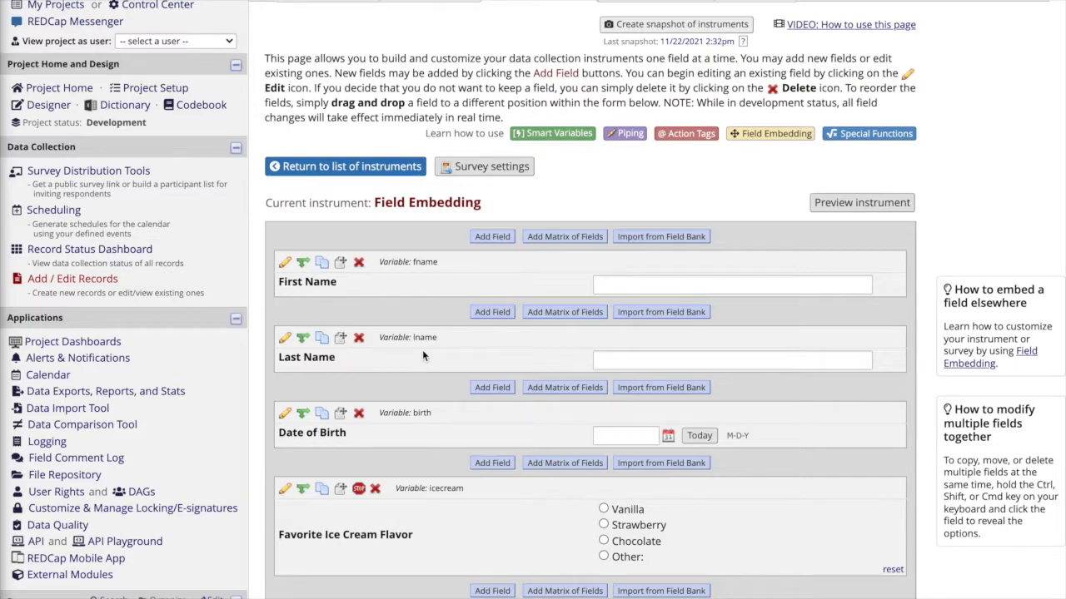
left_click(490, 240)
left_click(448, 147)
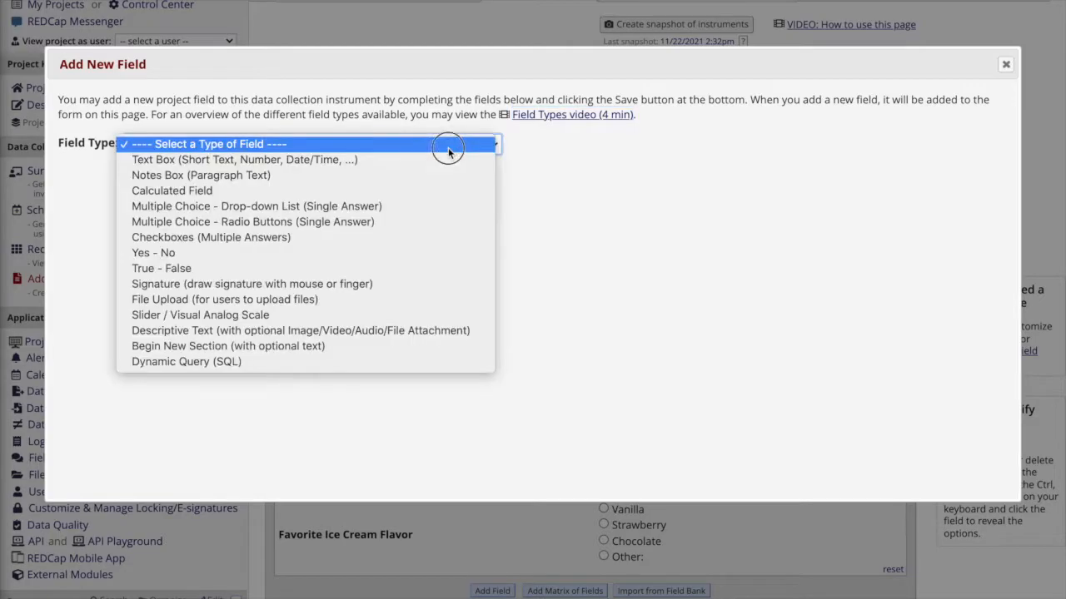
left_click(400, 330)
left_click(722, 198)
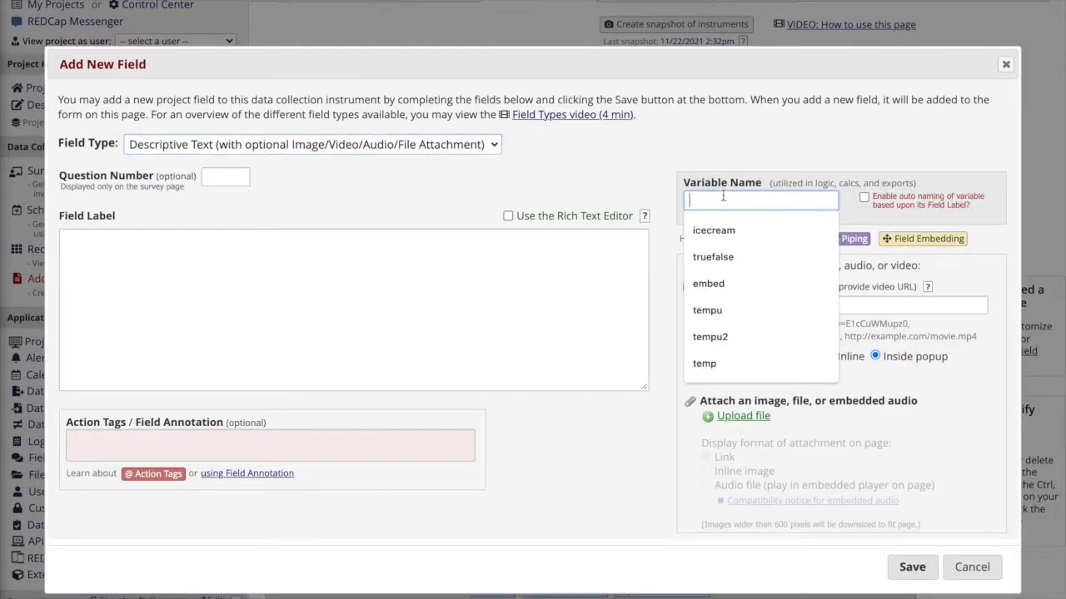
type("embed")
Turn on the rich text editor for the field label and insert a table with one row and two columns.
left_click(459, 290)
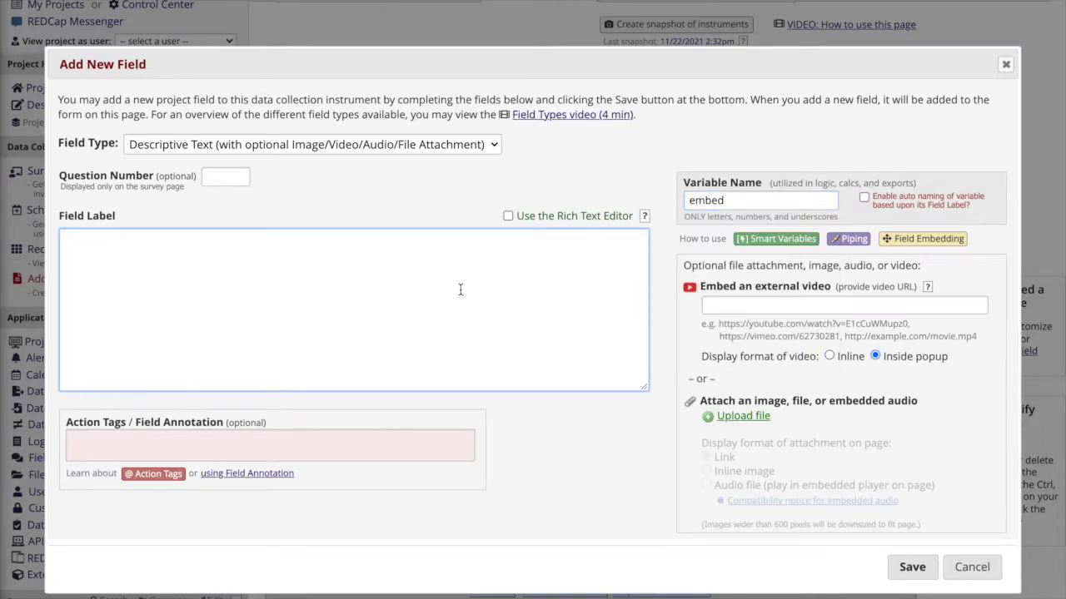
left_click(511, 219)
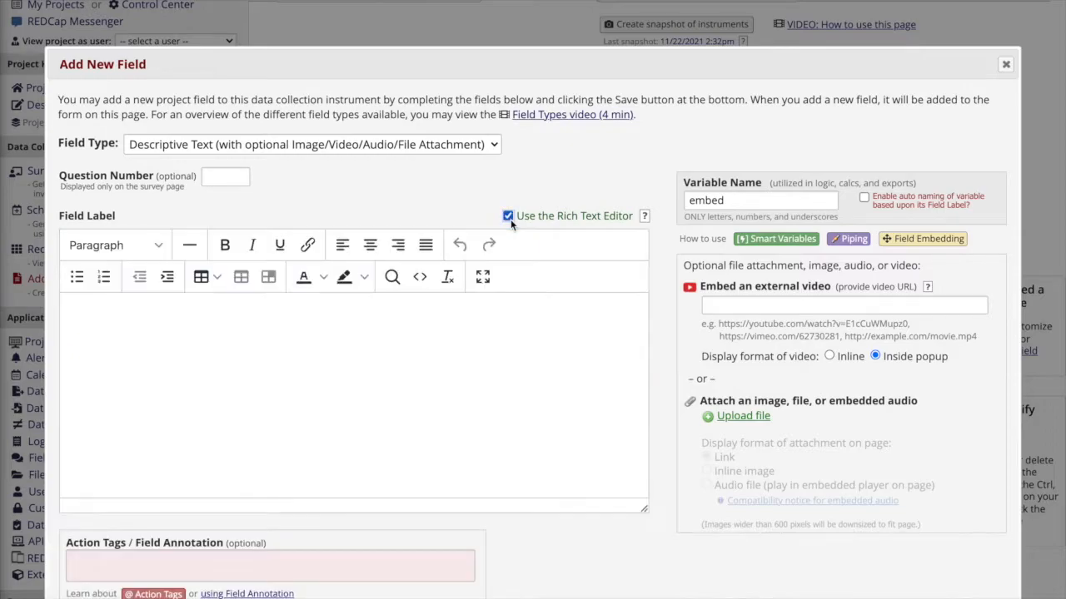
left_click(218, 279)
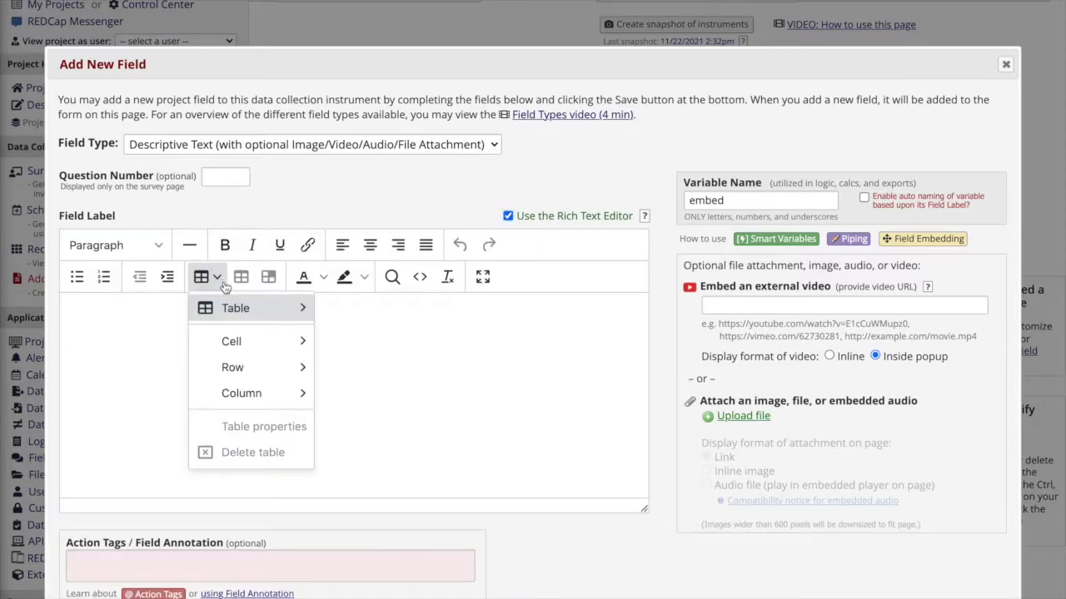
mouse_move(241, 308)
left_click(339, 308)
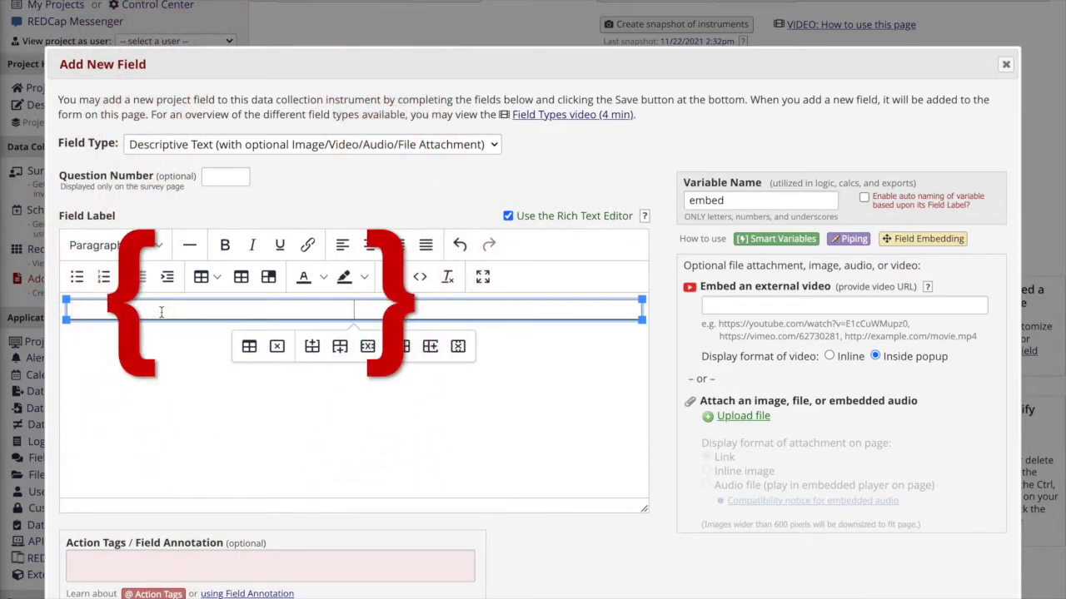
Embed {fname} in the table's first cell and {lname} in its second cell, and save the new field.
type("{fn")
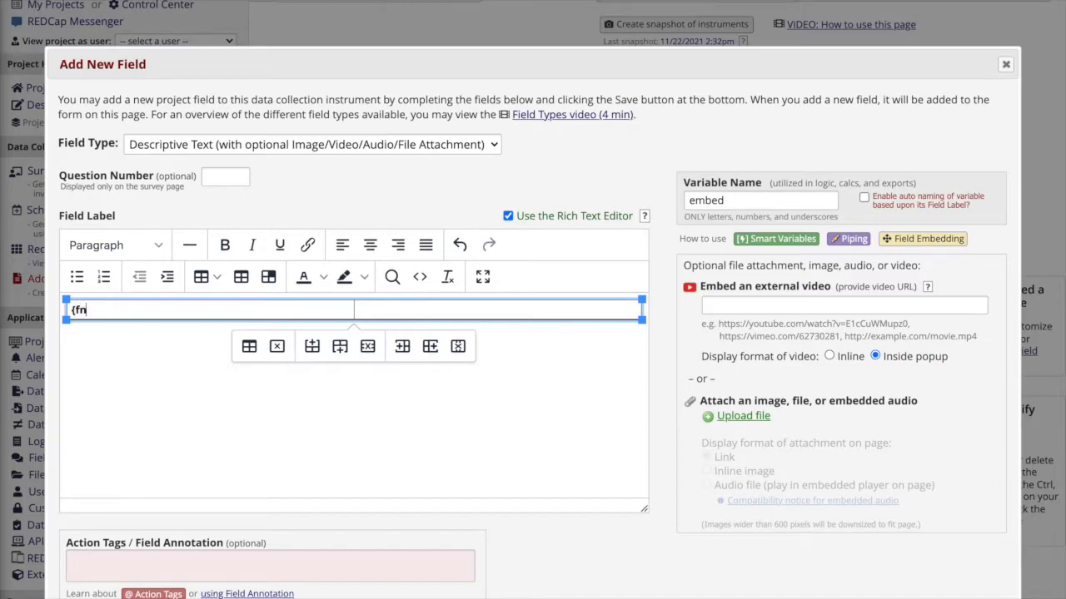
type("ame}")
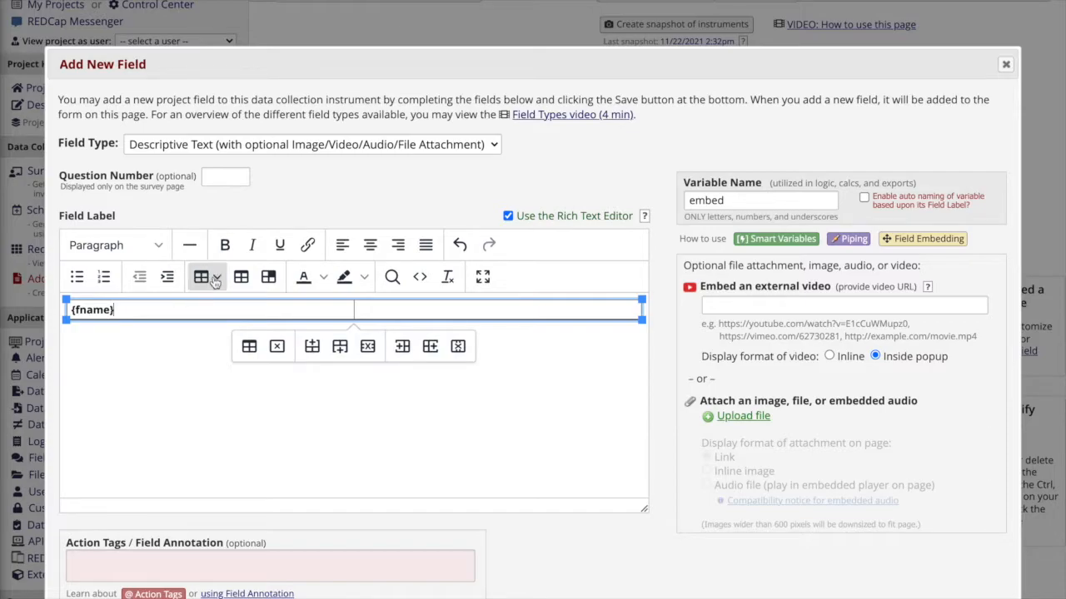
left_click(373, 310)
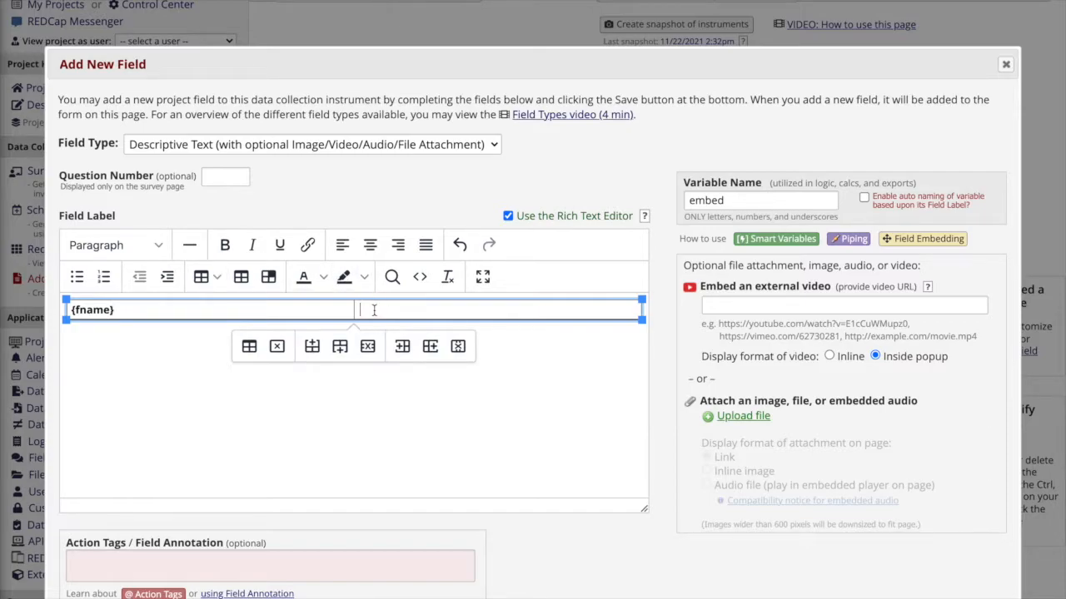
type("{lname}")
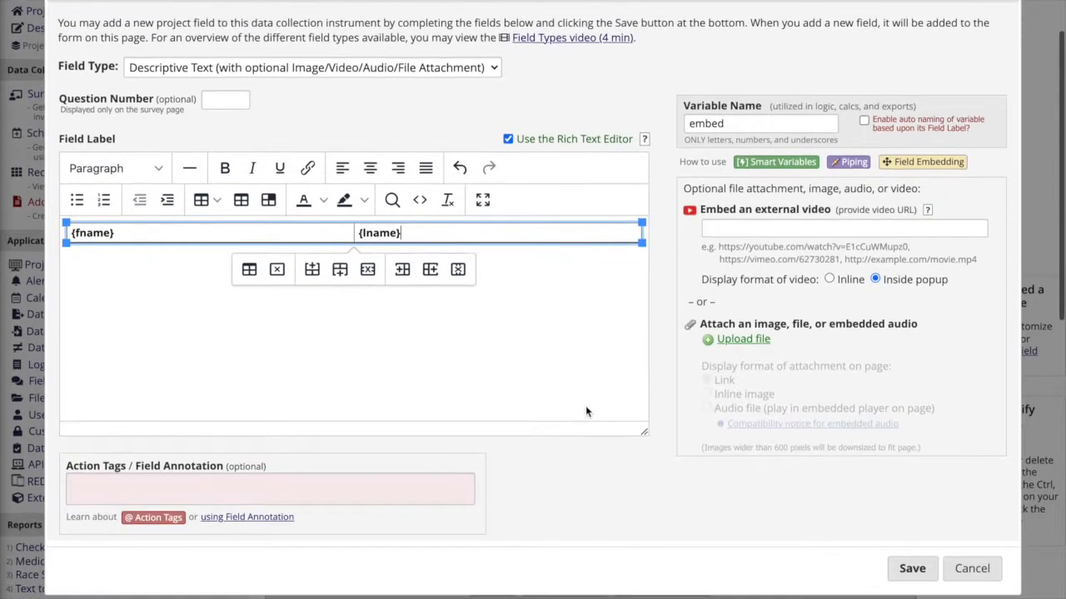
left_click(910, 569)
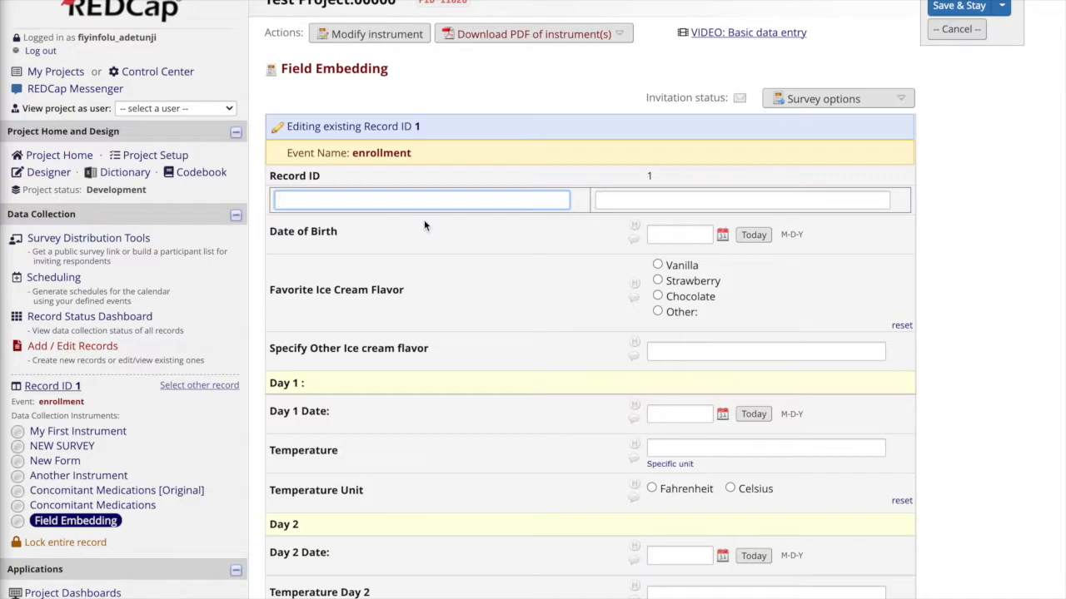
Edit the embed field to put "First Name:" before {fname} and "Last Name:" before {lname}, and save it.
left_click(358, 44)
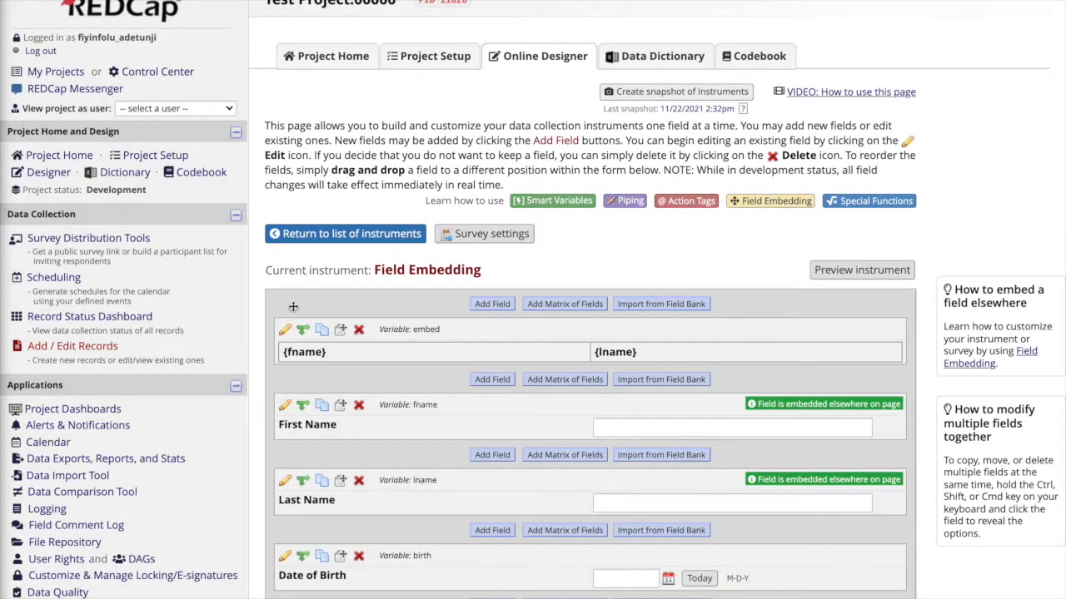
left_click(284, 335)
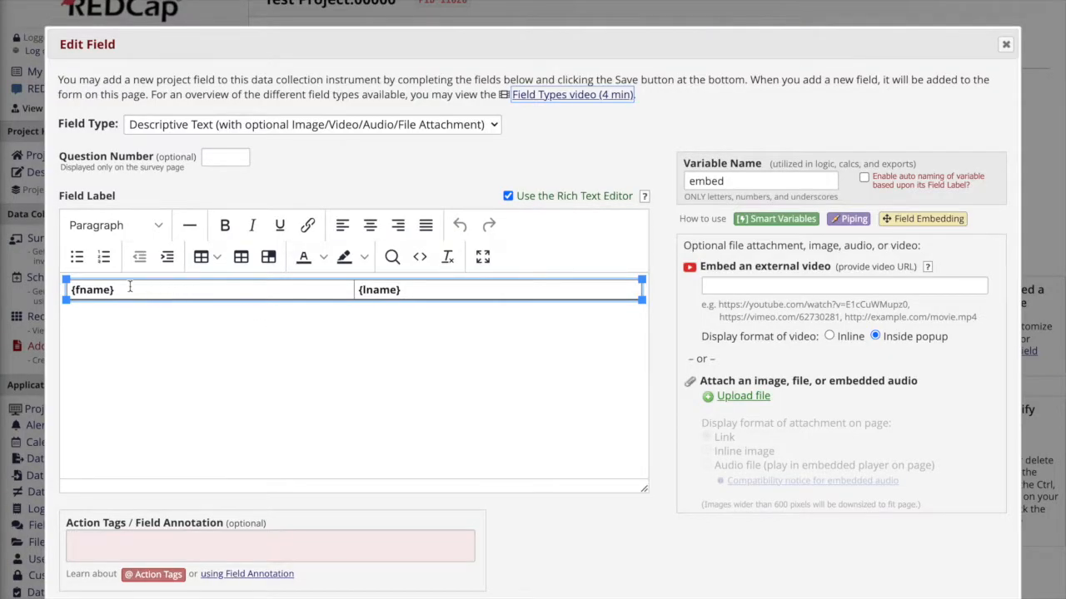
left_click(72, 290)
type("First Name:")
left_click(360, 290)
type("Last Name:")
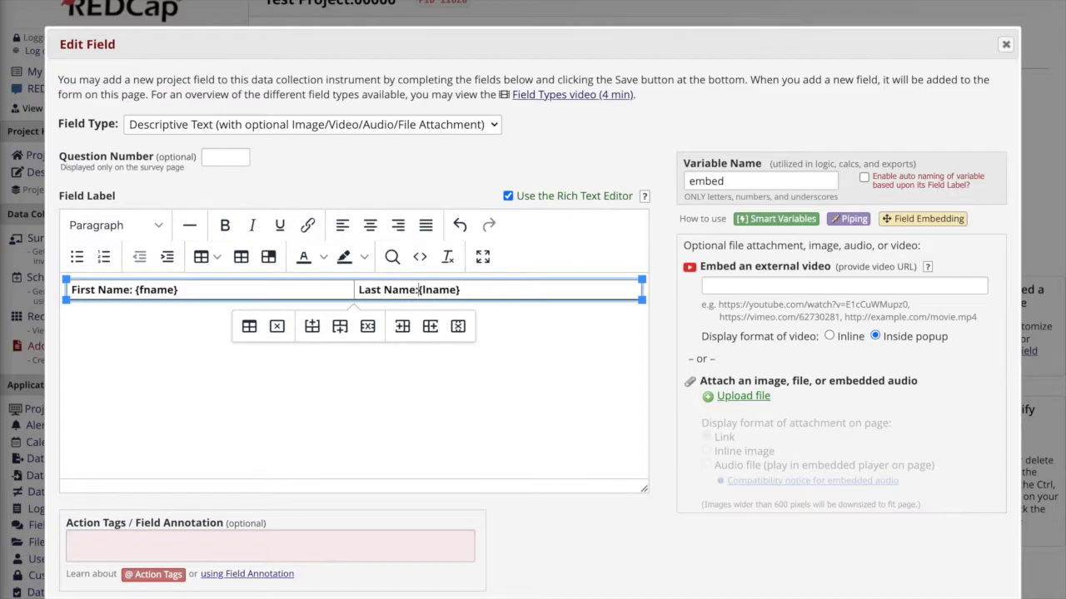
left_click(907, 598)
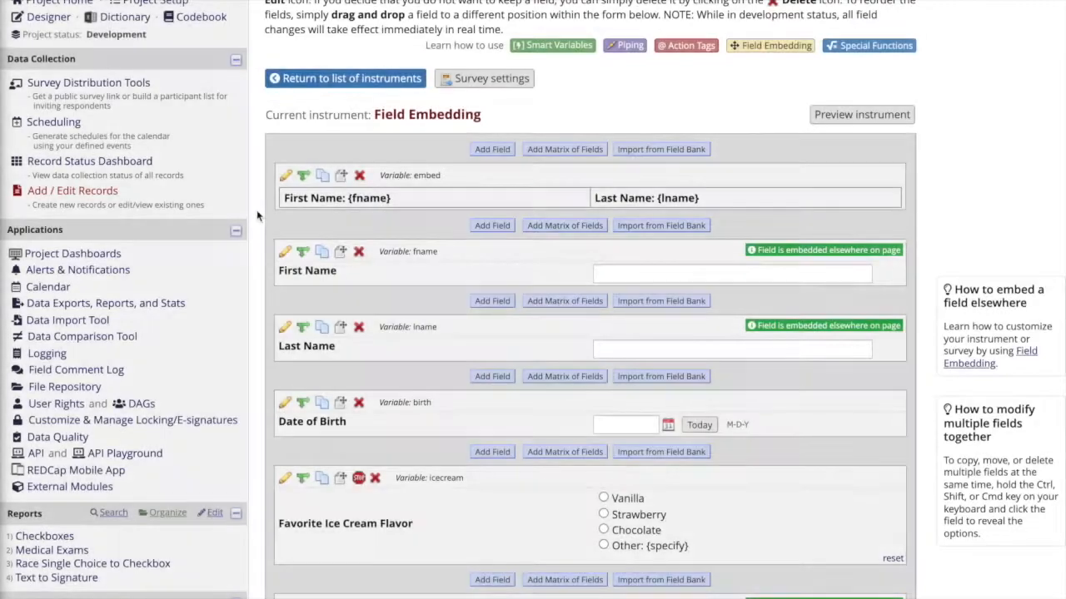
Set the border width of the embed field's table to 0.
left_click(281, 176)
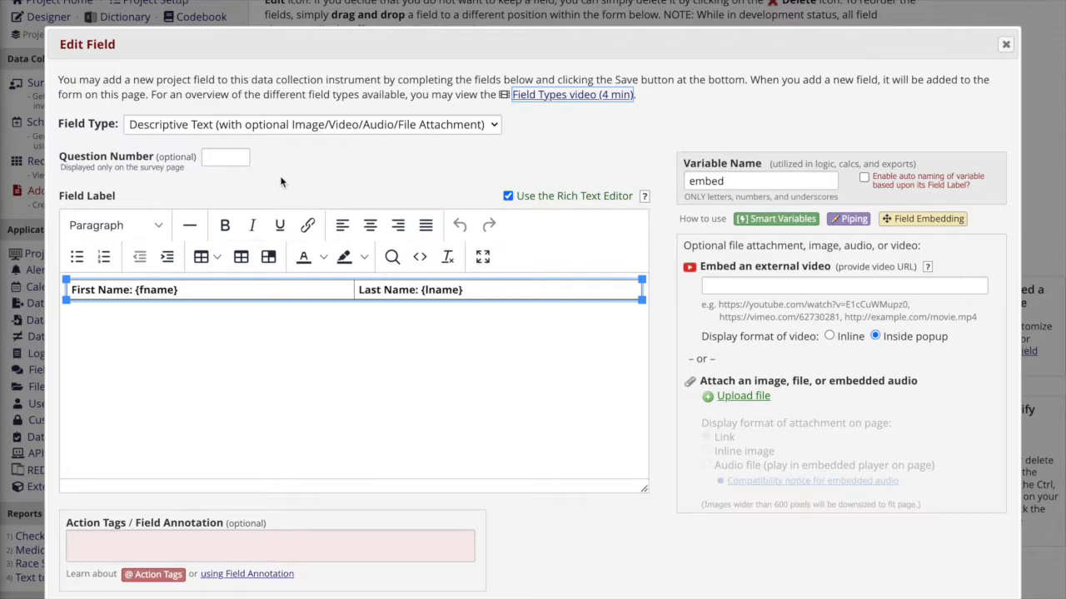
left_click(241, 257)
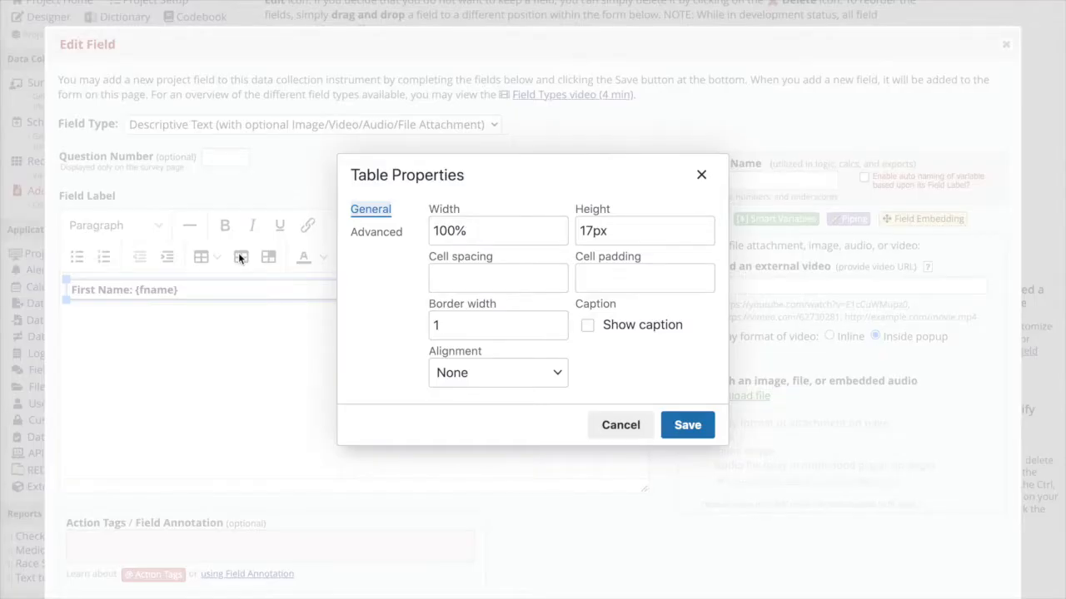
left_click(442, 325)
key("BackSpace")
type("0")
left_click(691, 431)
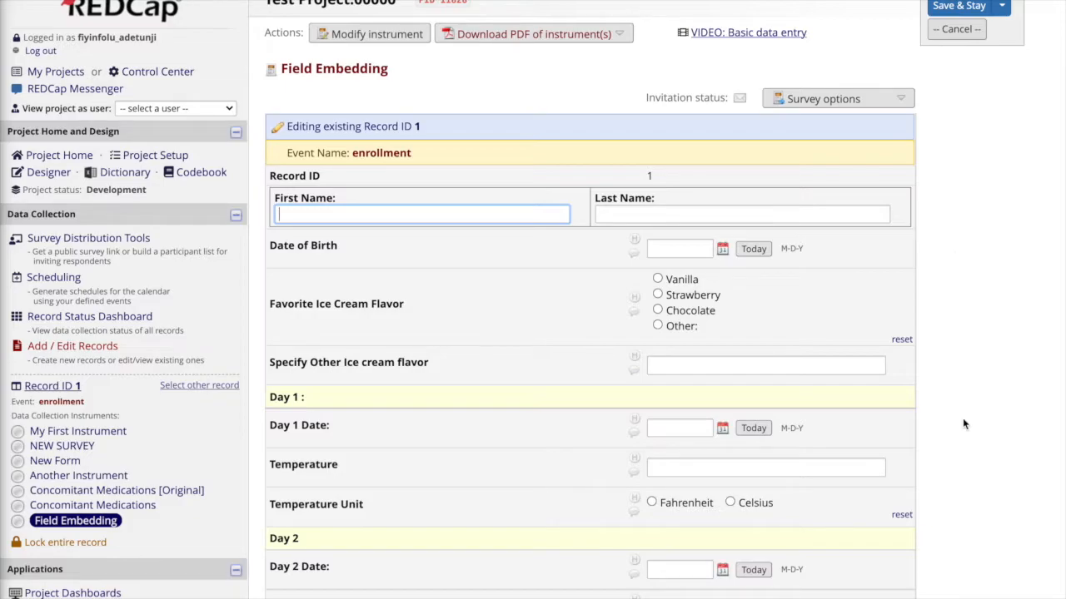
Give the Day 1 Temperature field the field note "Specify Unit: {tempu}" and save it.
scroll(962, 425, "down", 2)
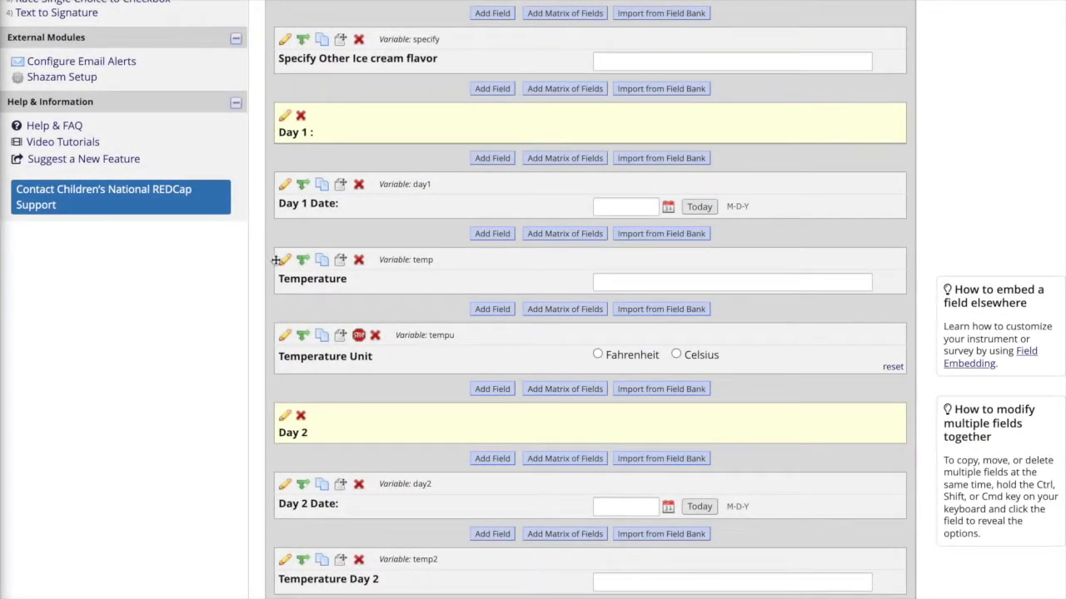
left_click(283, 263)
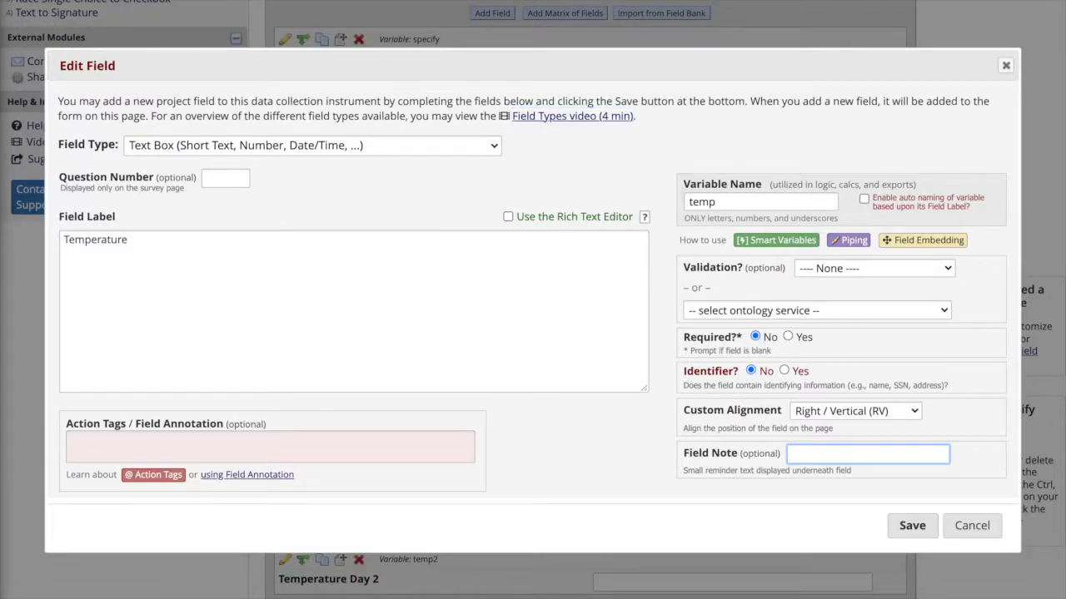
type("Specify Unit: {tempu}")
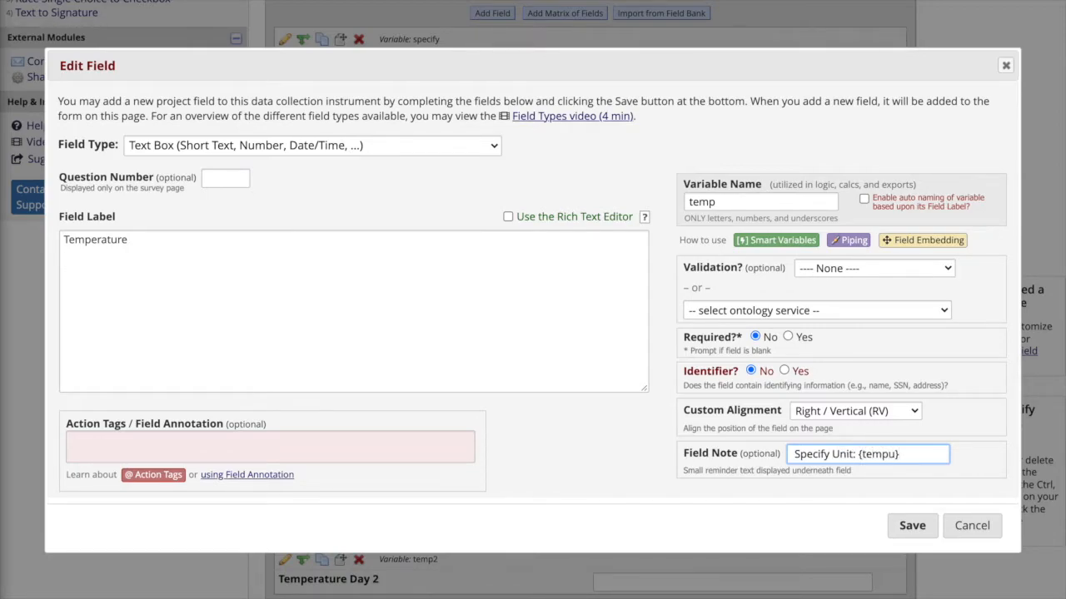
left_click(901, 527)
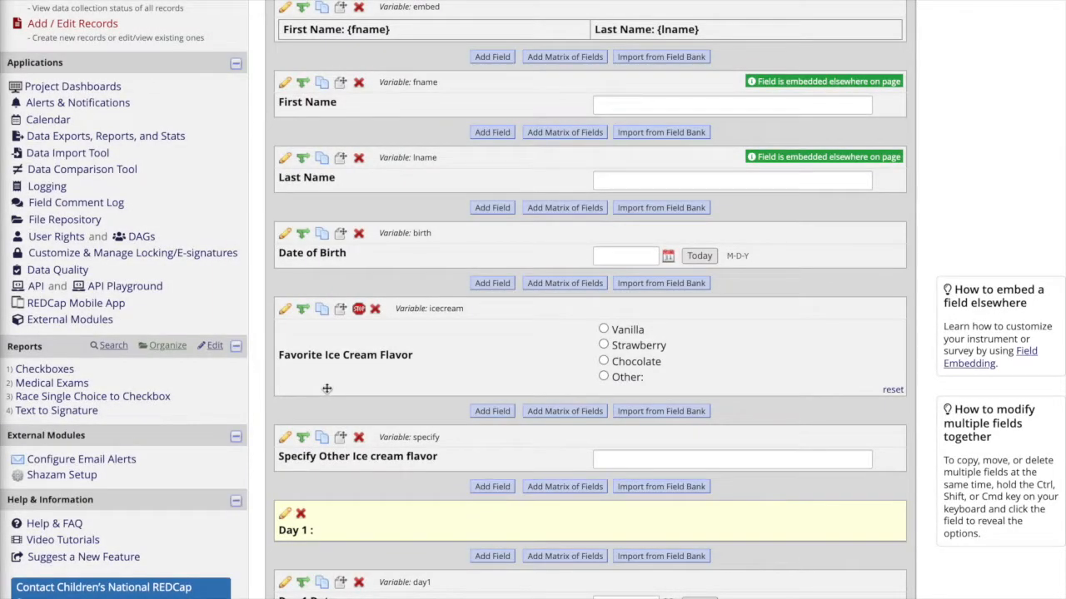
Append {specify} to choice 4, Other:, of the Favorite Ice Cream Flavor field and save it.
left_click(283, 310)
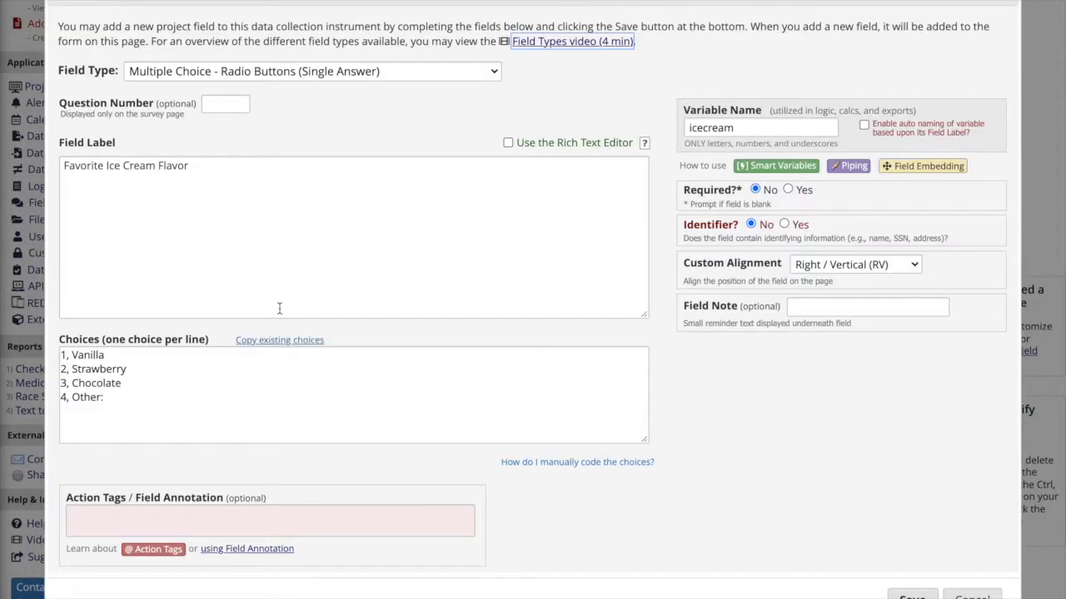
left_click(113, 399)
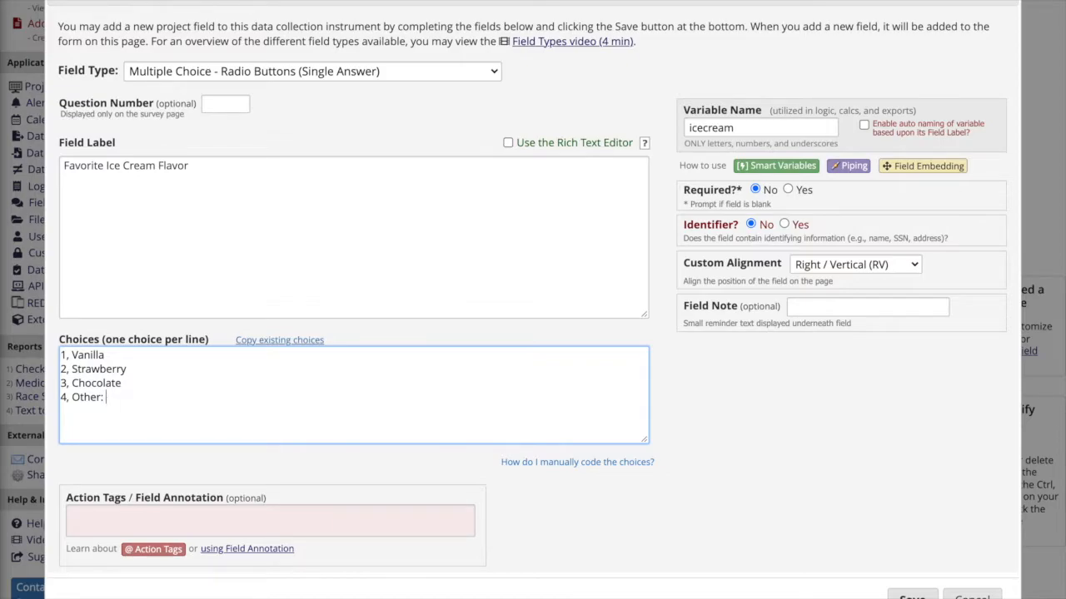
type("{specify}")
left_click(912, 596)
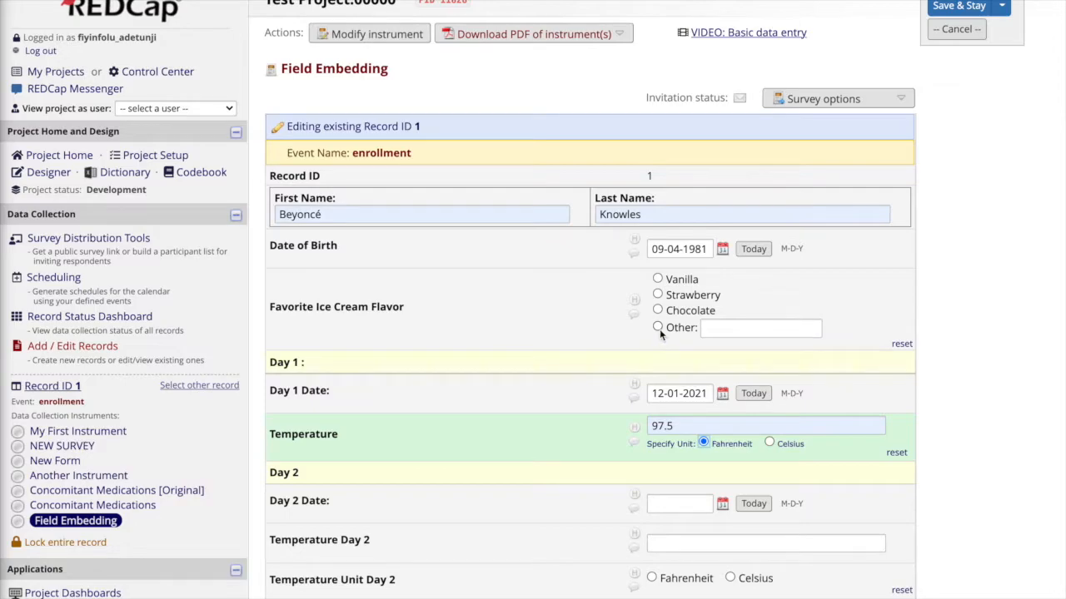
Add the branching logic [icecream]='4' to the Specify Other Ice cream flavor field and save it.
left_click(376, 33)
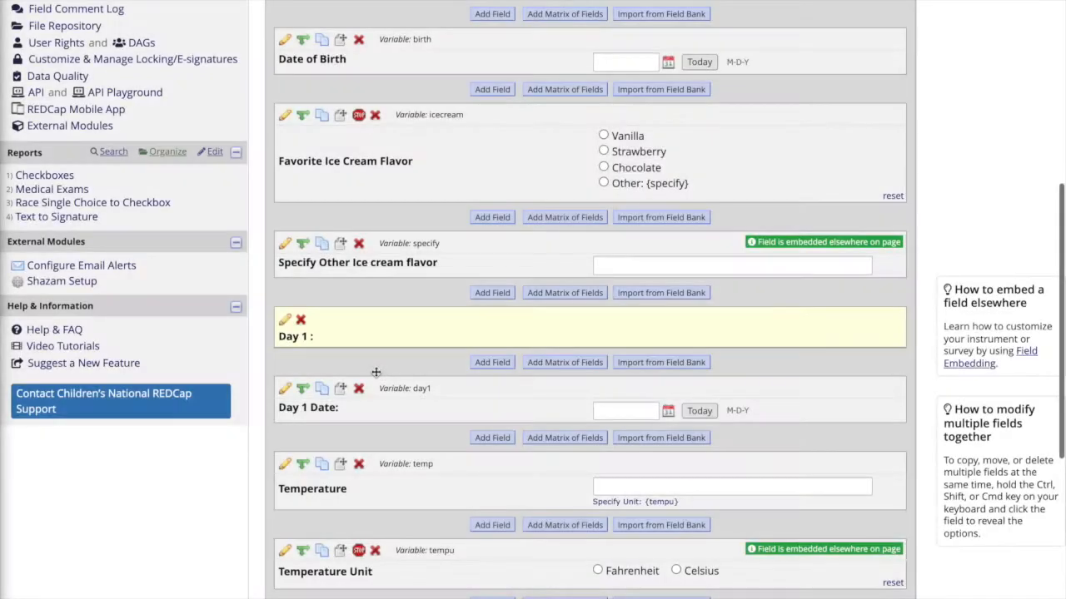
left_click(302, 248)
type("[icecream]=")
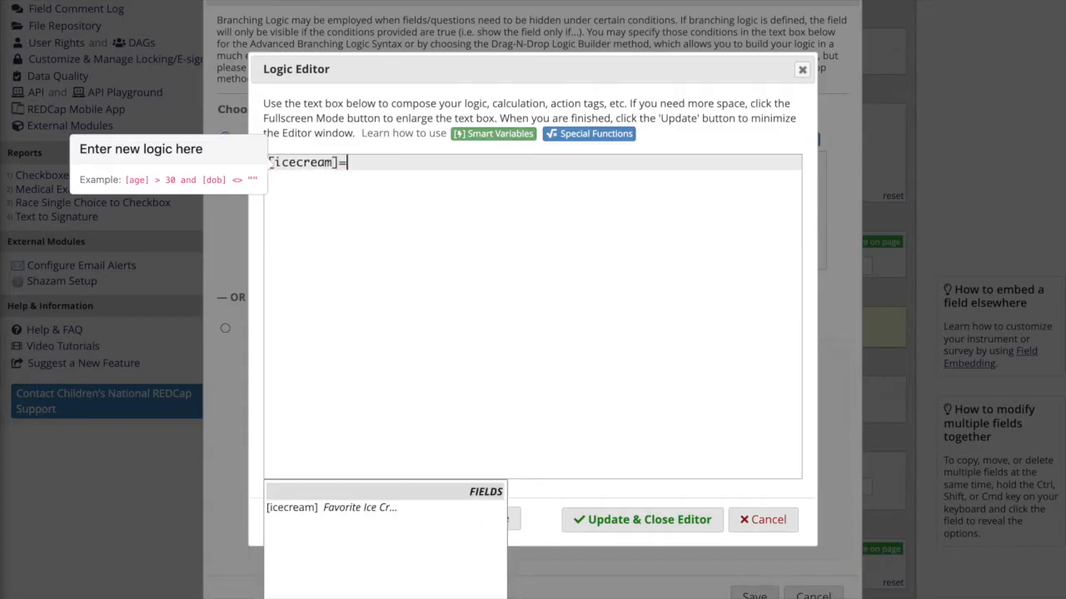
type("'4'")
left_click(587, 540)
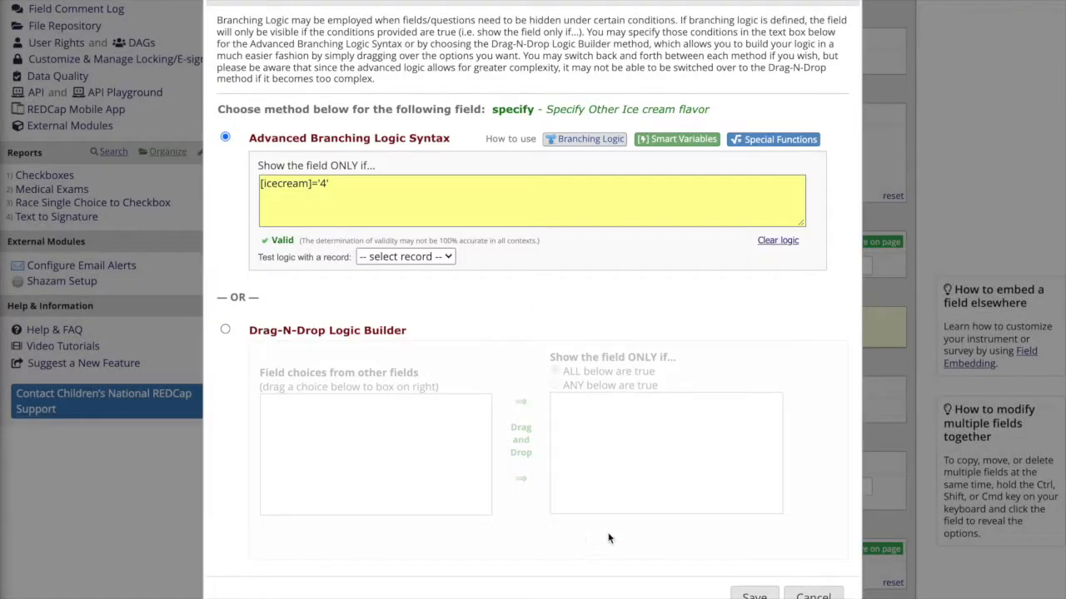
left_click(754, 595)
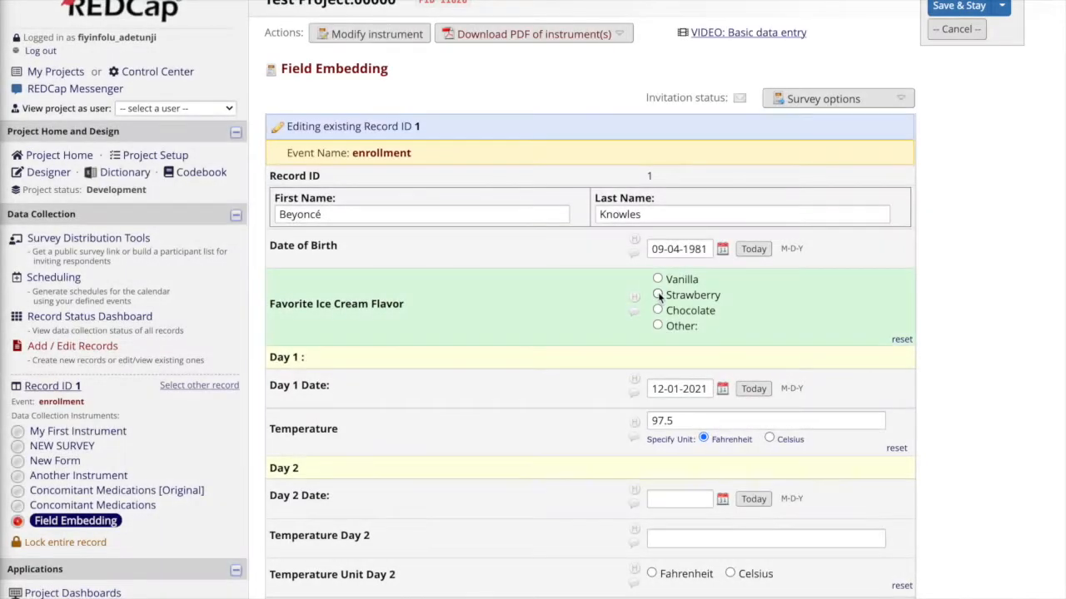
Choose Other as the favorite ice cream flavor in record 1, specify Rocky Road, and save the record.
left_click(657, 326)
left_click(725, 331)
type("Rocky Road")
left_click(970, 8)
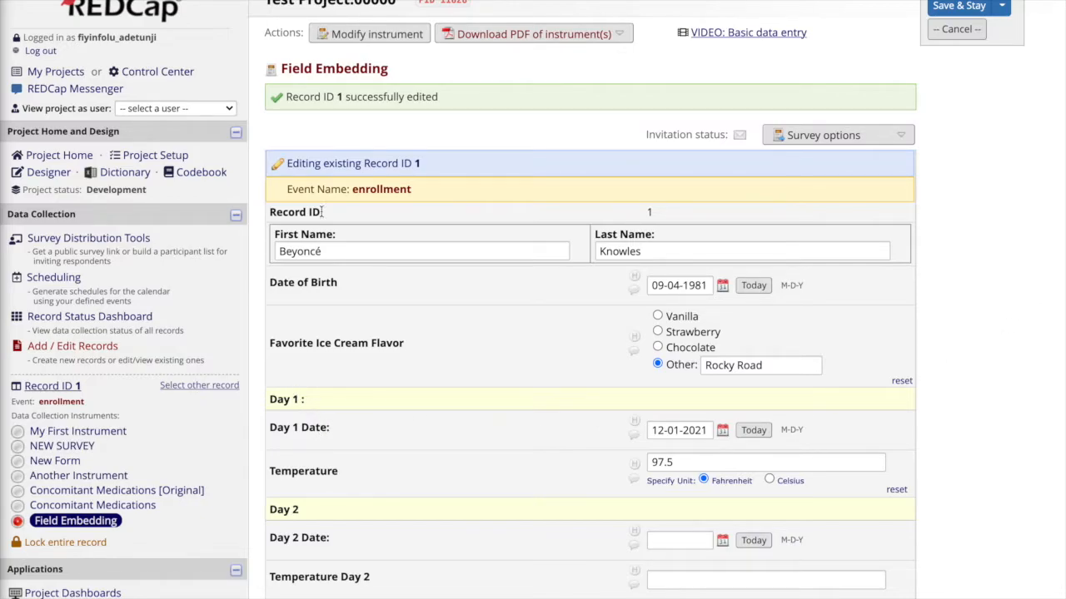
Append {day1} to the Day 1 section header's label in the instrument and save it.
left_click(370, 35)
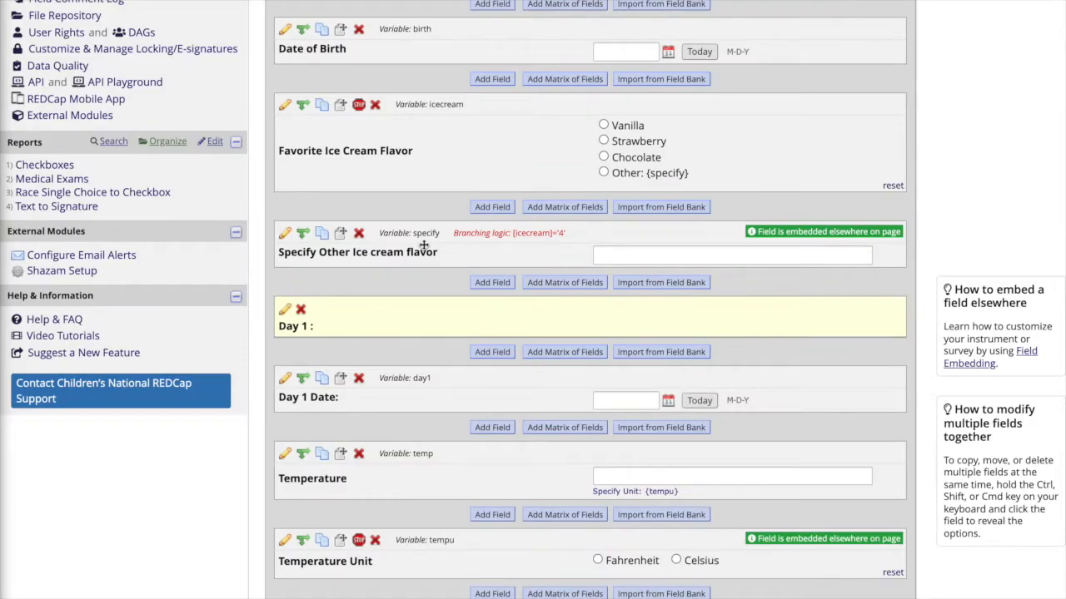
left_click(284, 310)
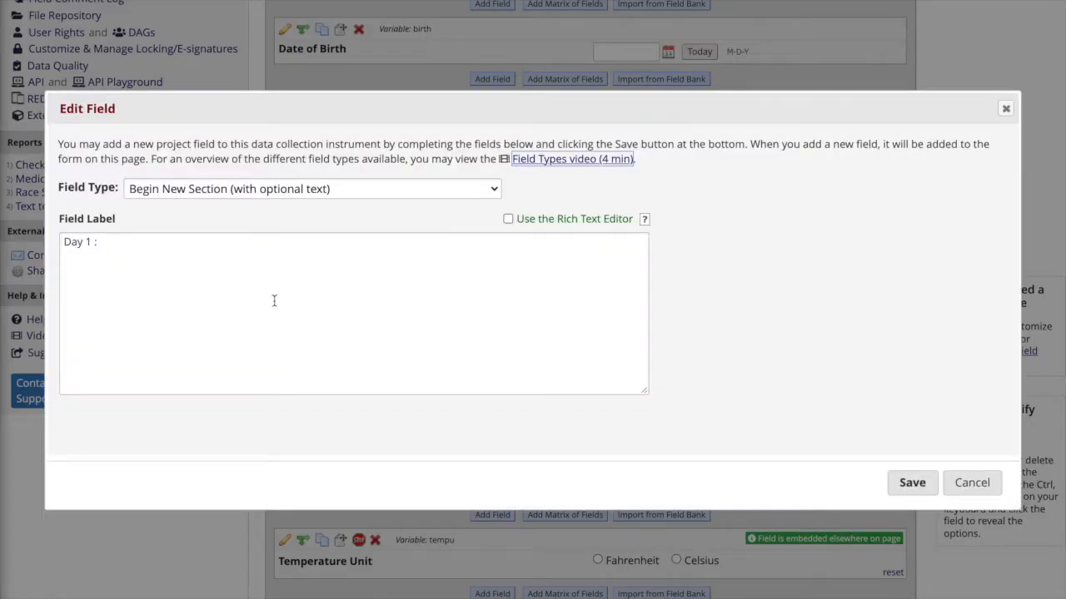
left_click(243, 265)
type("{day1}")
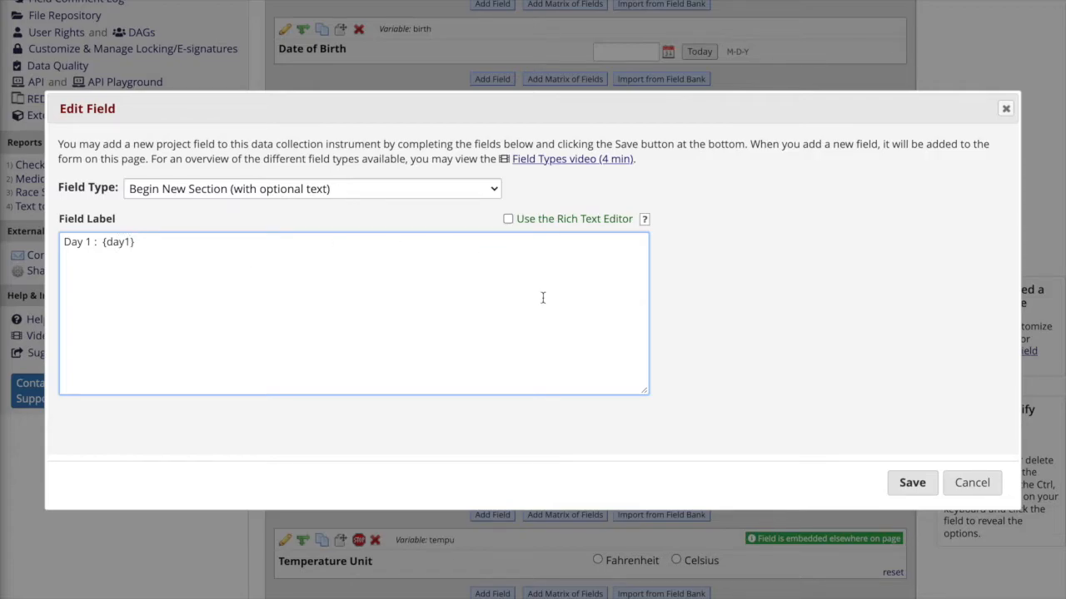
left_click(889, 483)
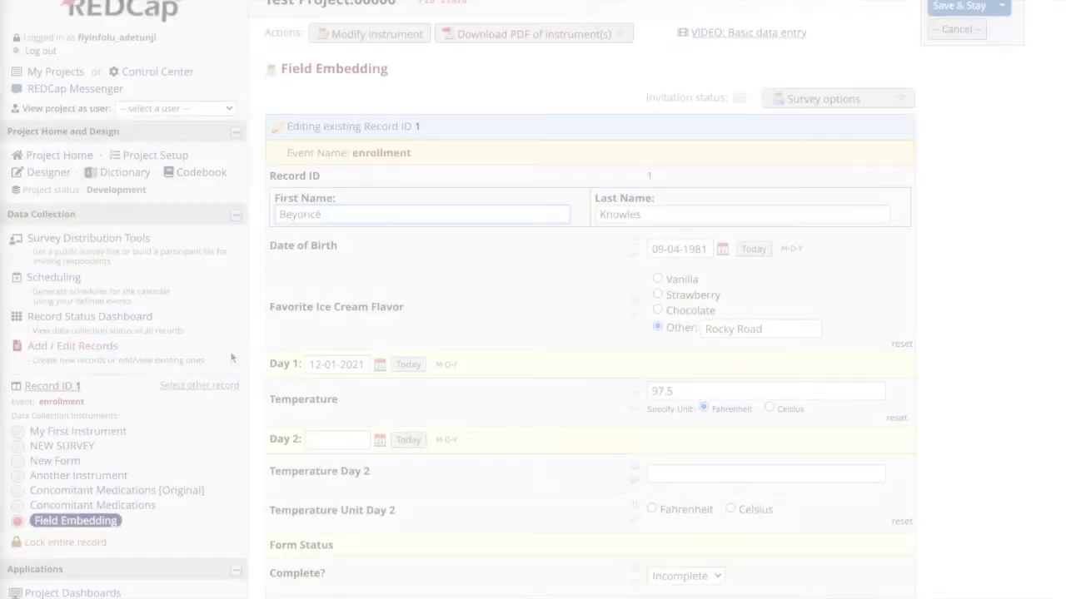